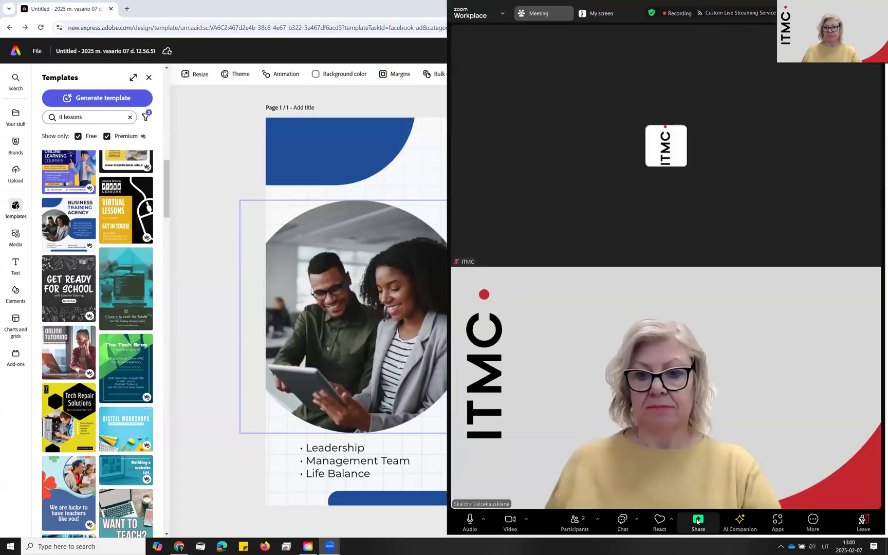
Share the entire Screen 1 with the participants of the Zoom meeting
left_click(697, 520)
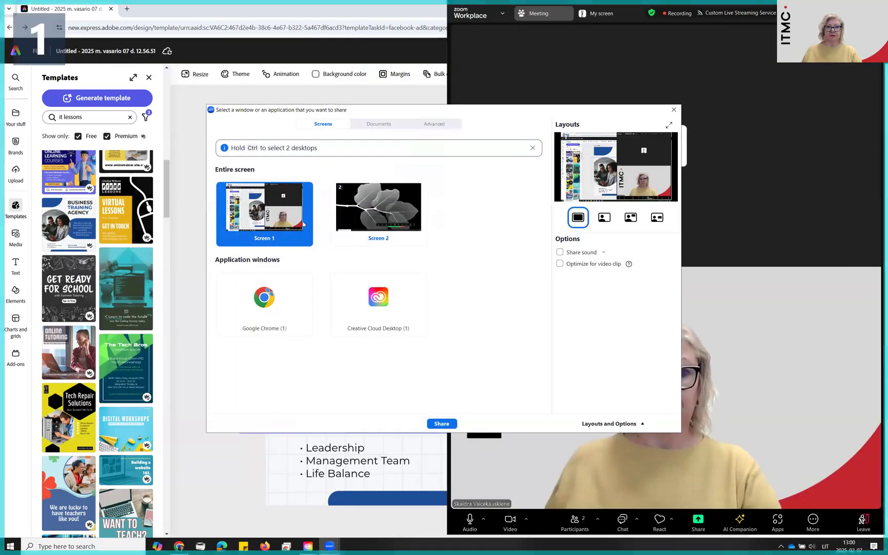
left_click(442, 423)
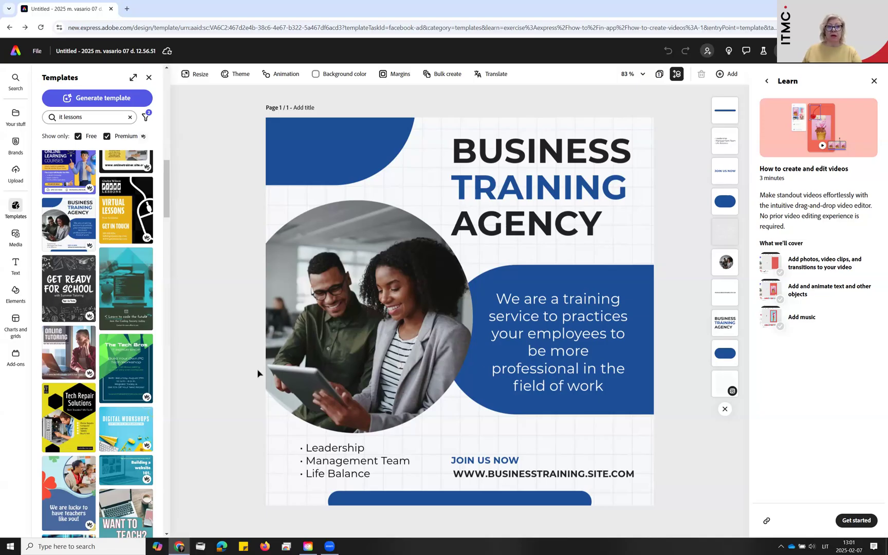
Exclude premium designs from the "it lessons" template results and browse the free templates
left_click(106, 137)
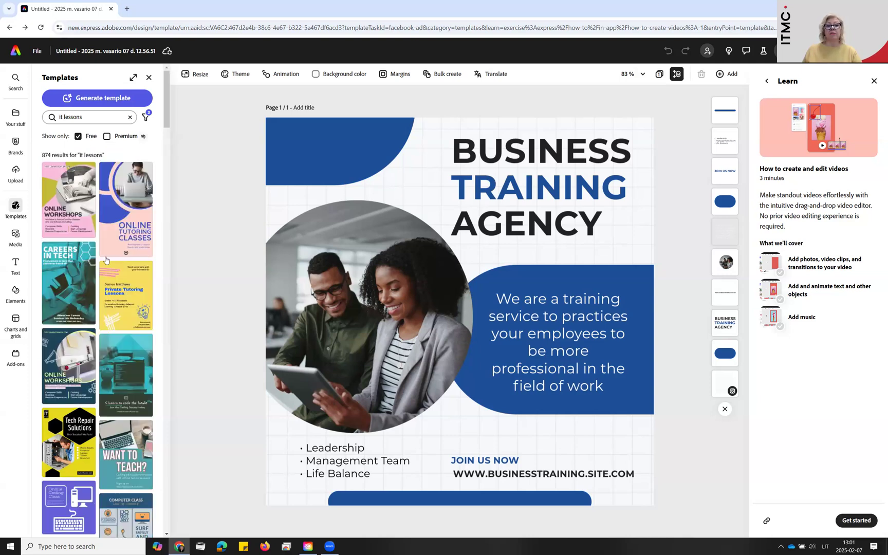
scroll(117, 314, "down", 5)
scroll(117, 314, "down", 10)
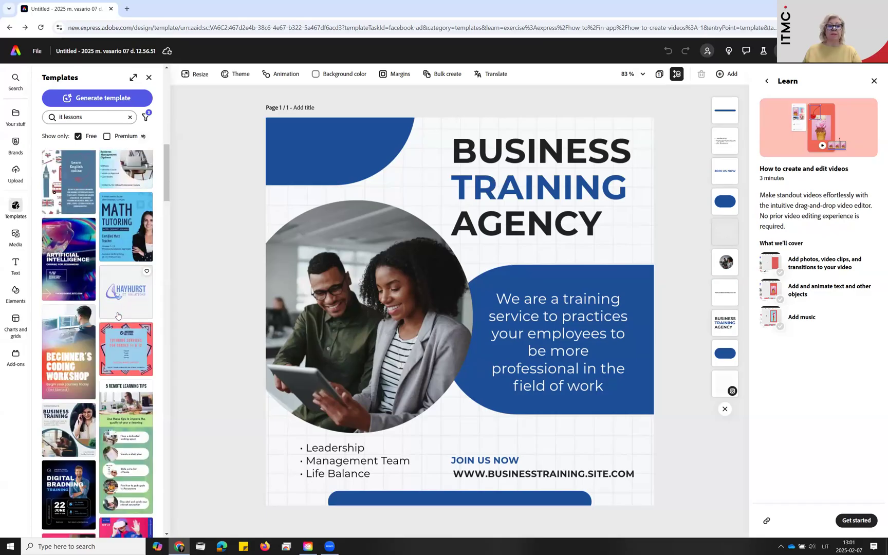
scroll(117, 313, "down", 5)
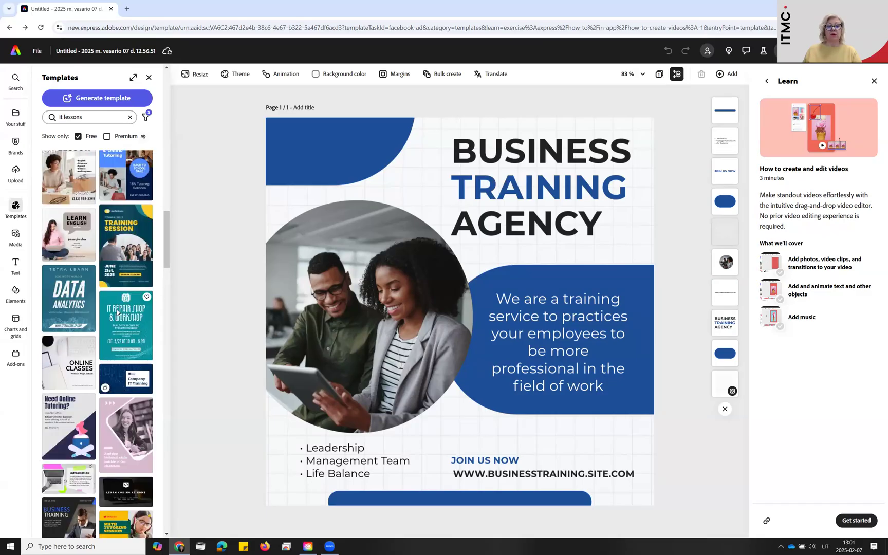
scroll(117, 313, "down", 2)
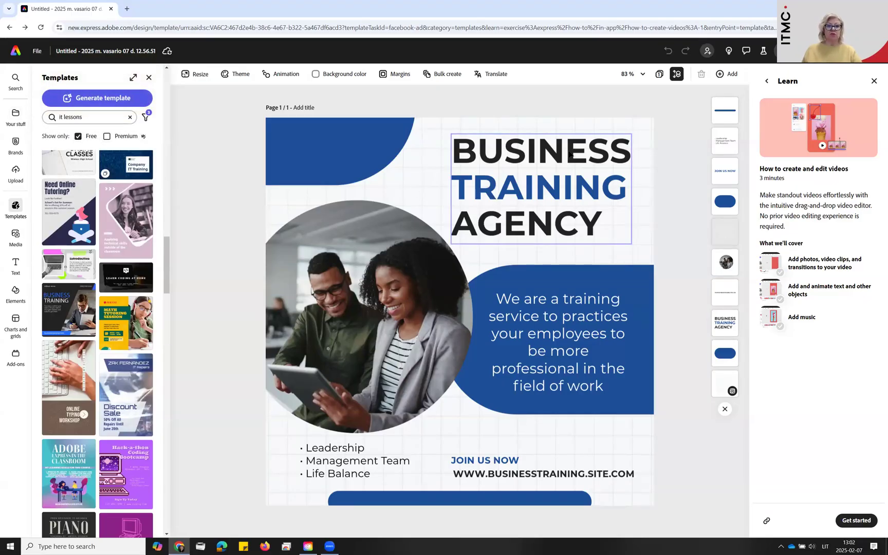
Replace the "BUSINESS TRAINING AGENCY" headline with "Maketavimo mokymai" and shrink the text box to font size 61
left_click(520, 159)
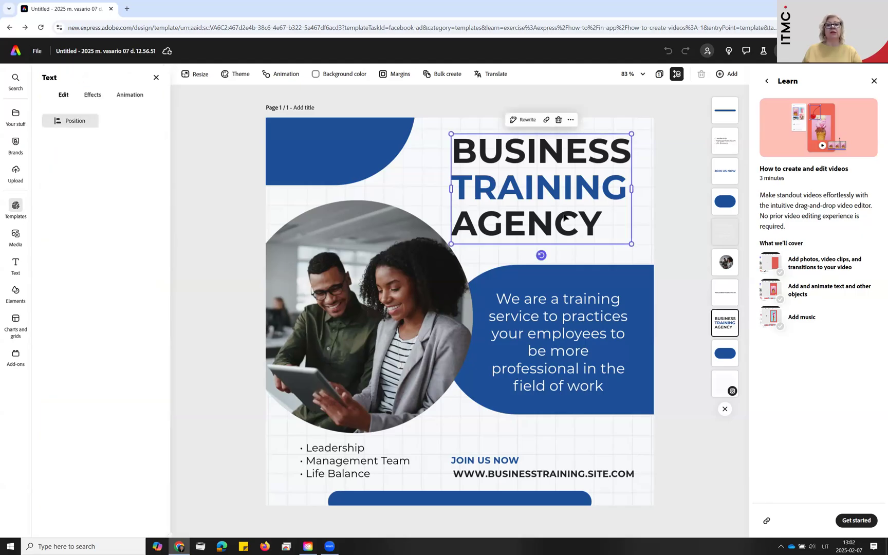
double_click(605, 222)
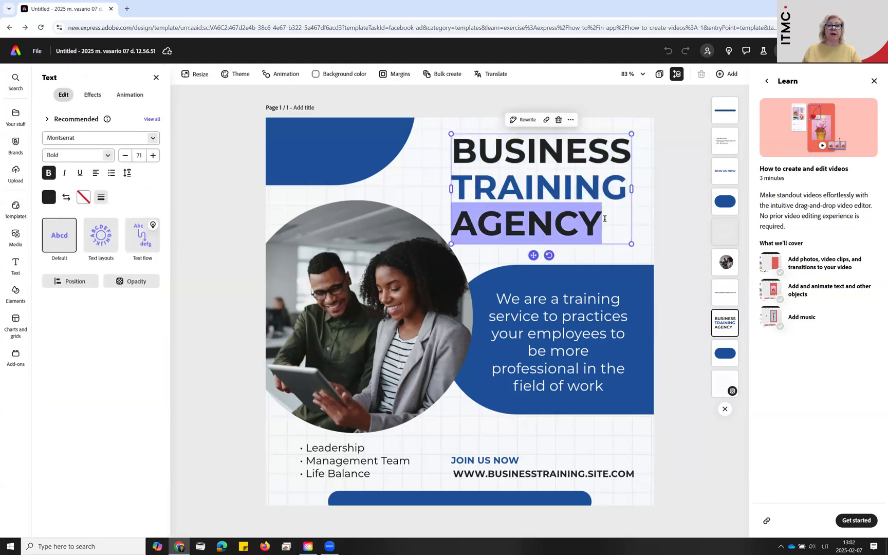
left_click(461, 148)
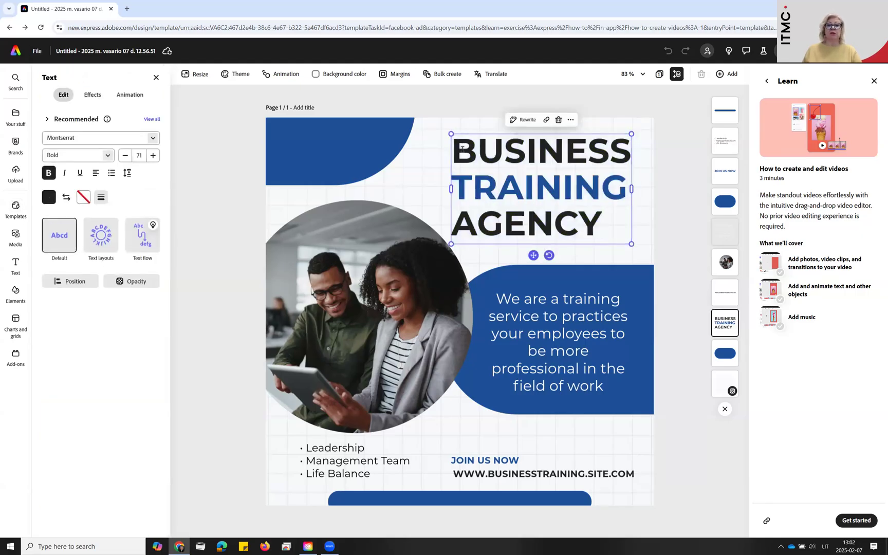
left_click(590, 226, "shift")
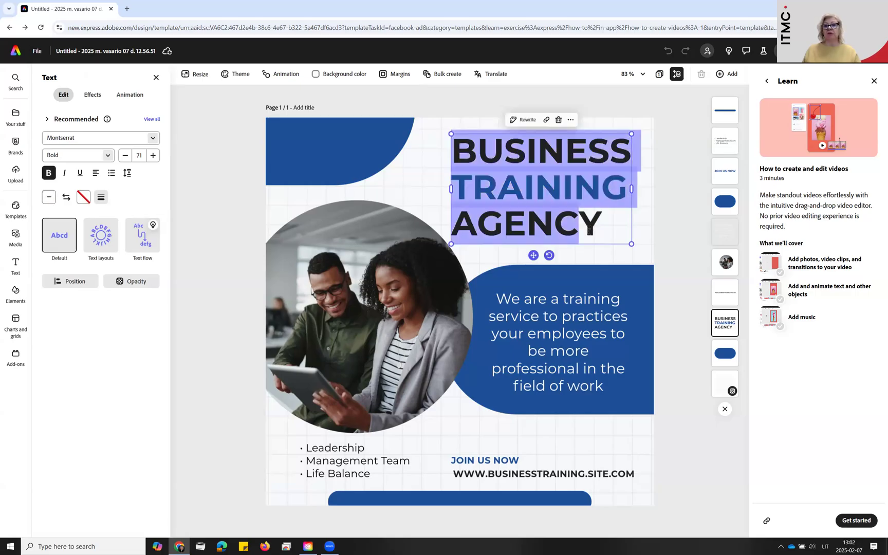
left_click(600, 224, "shift")
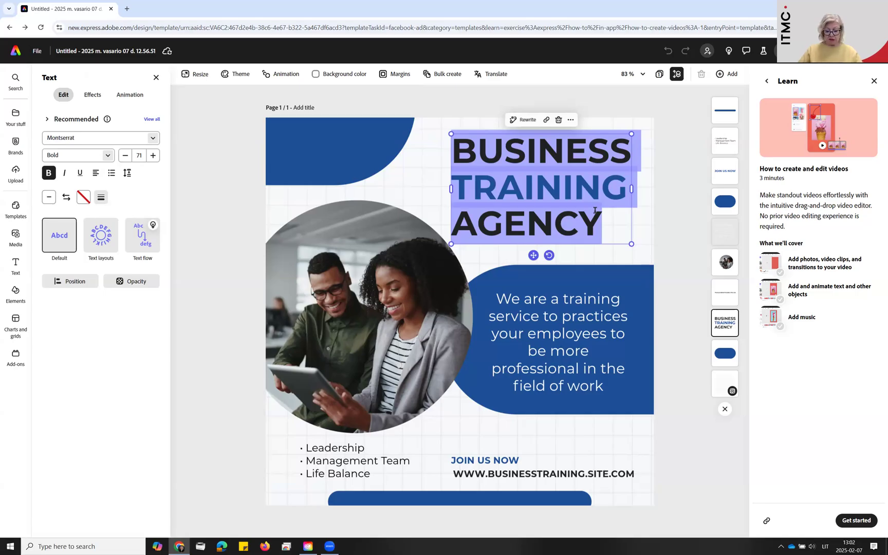
type("Mak")
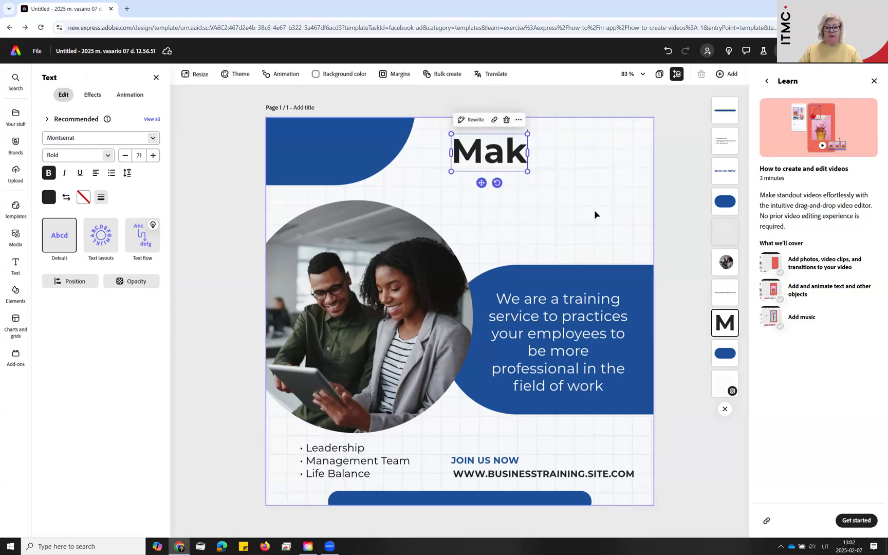
type("etavimo ")
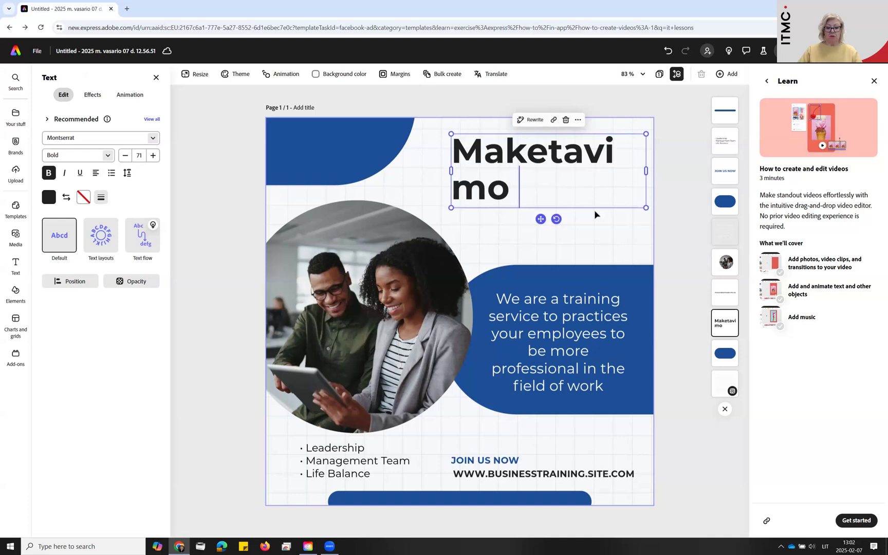
type("mokymai")
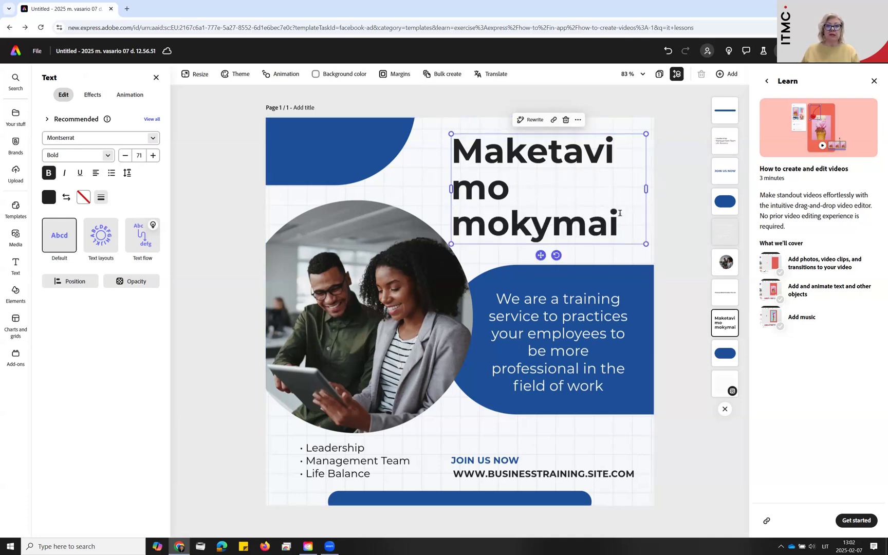
left_click_drag(644, 243, 620, 229)
Lengthen the headline with Rewrite, replace it with the "Maketavimo mokymai ir praktika" suggestion, and move "ir" onto the third line
left_click_drag(619, 181, 445, 148)
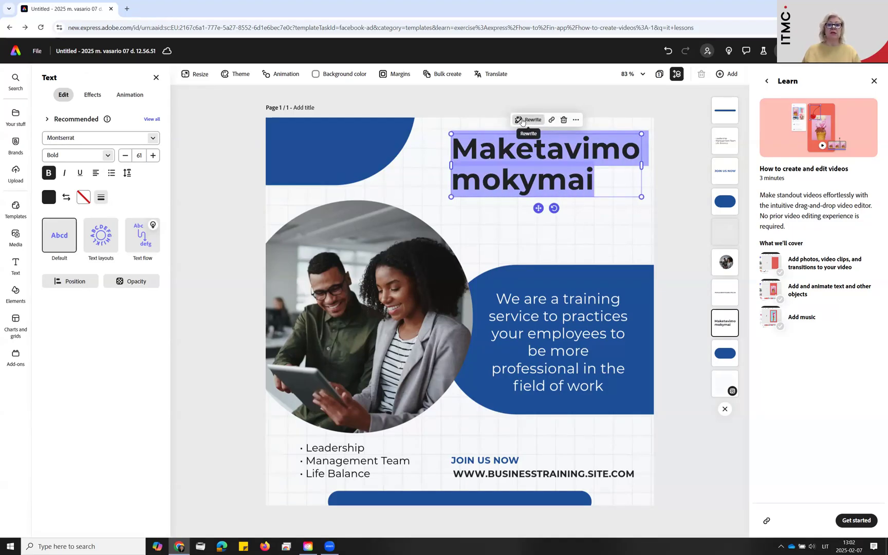
left_click(523, 121)
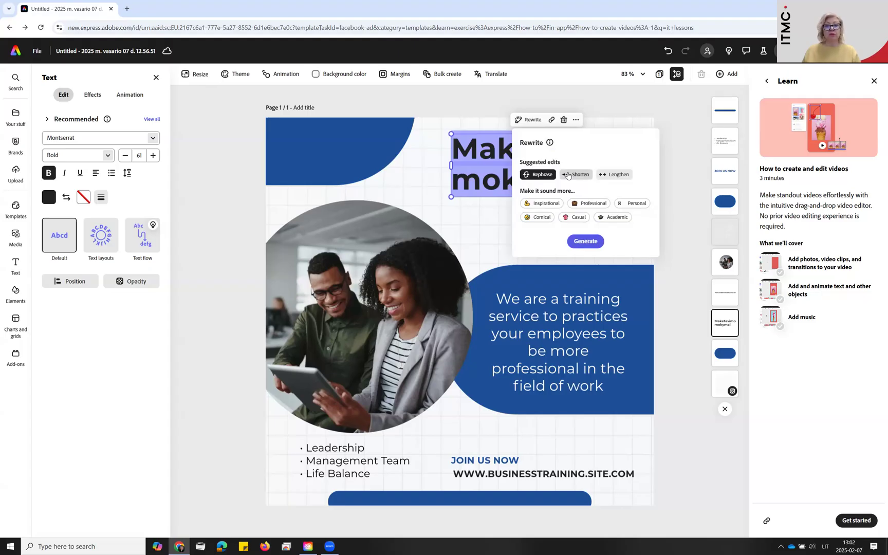
left_click(614, 175)
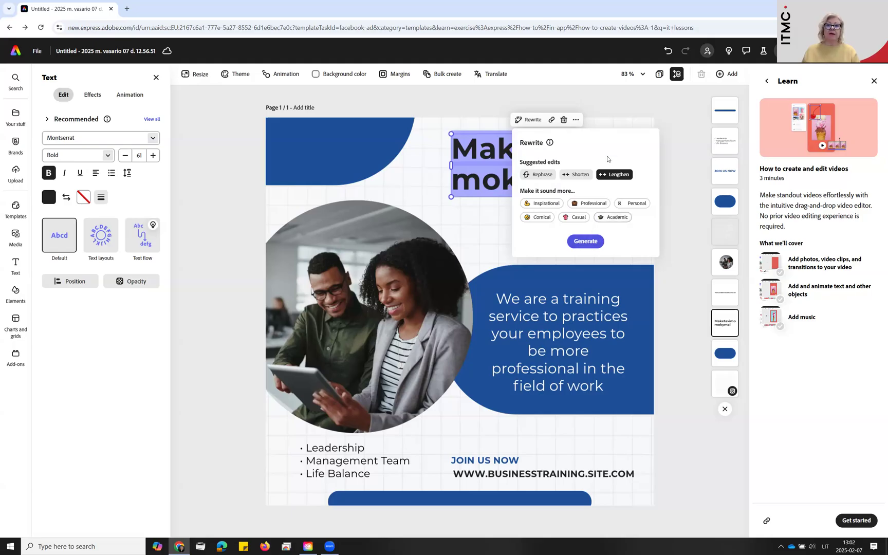
left_click(592, 242)
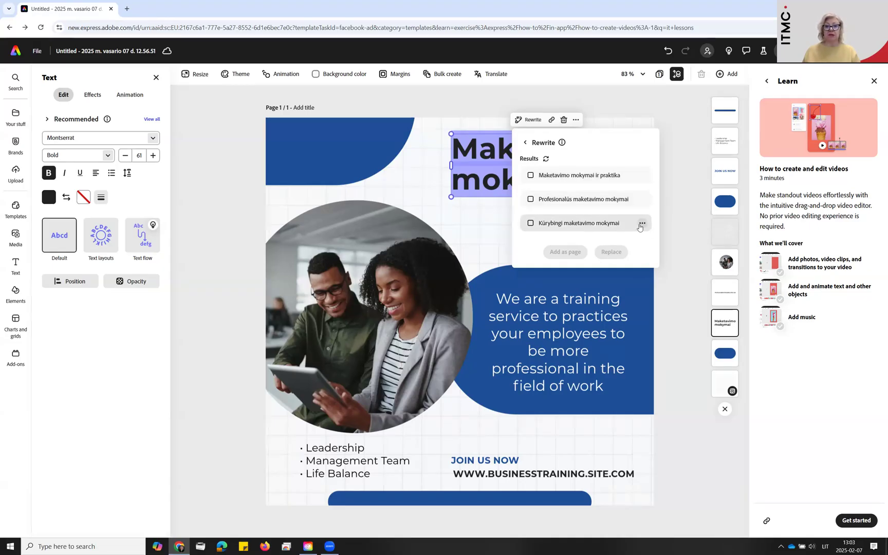
left_click(530, 175)
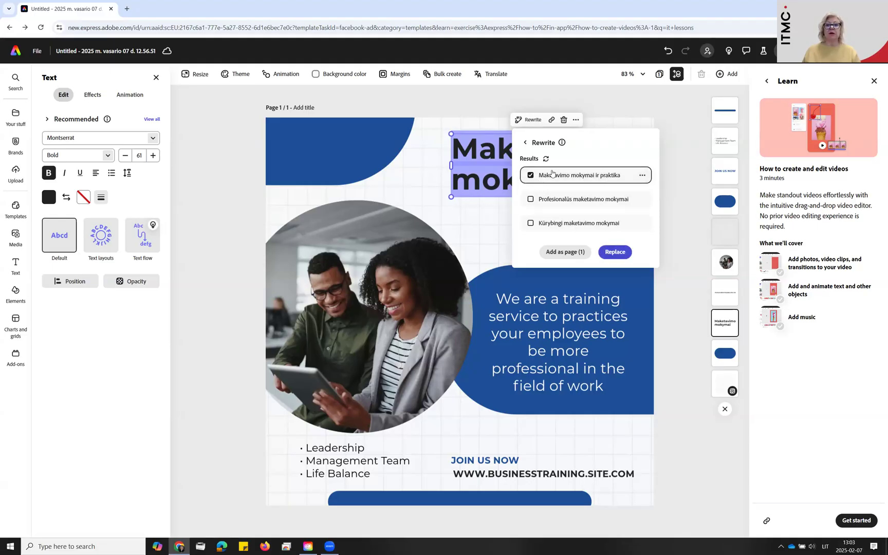
left_click(614, 252)
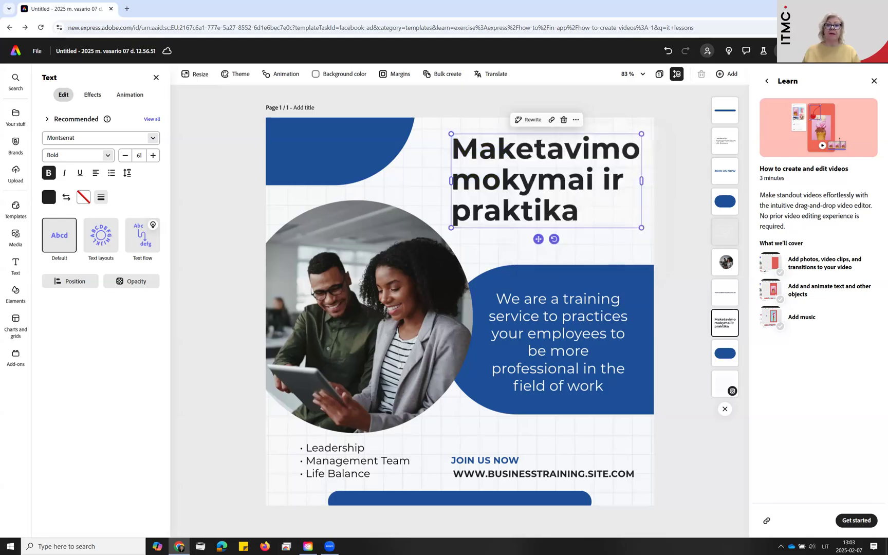
left_click(606, 192)
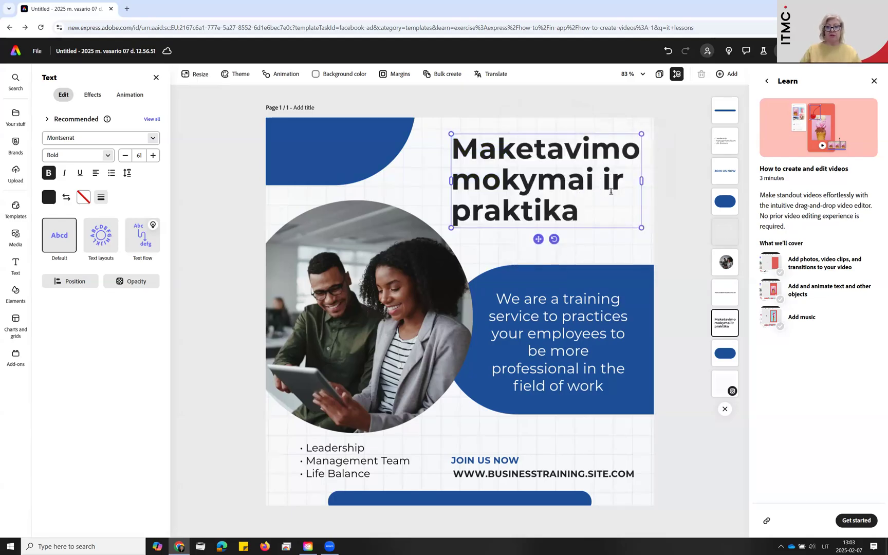
key("Return")
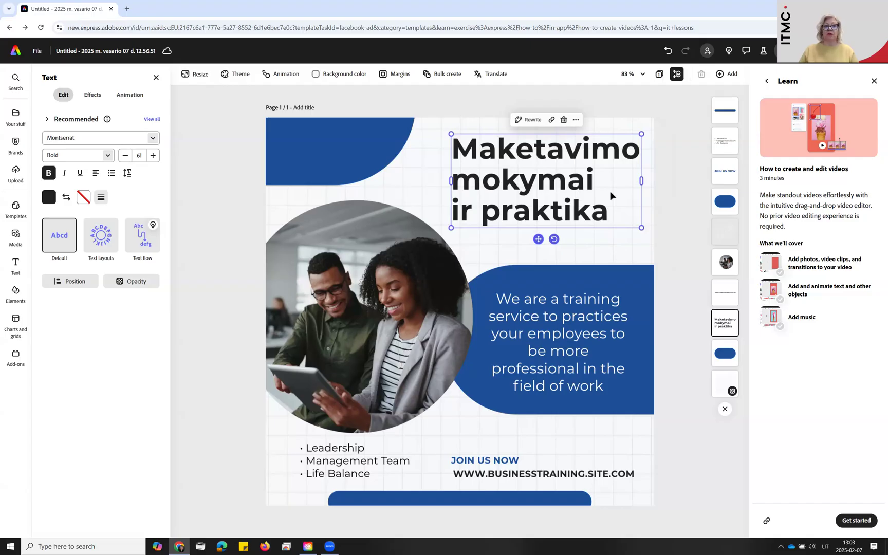
left_click_drag(601, 179, 463, 180)
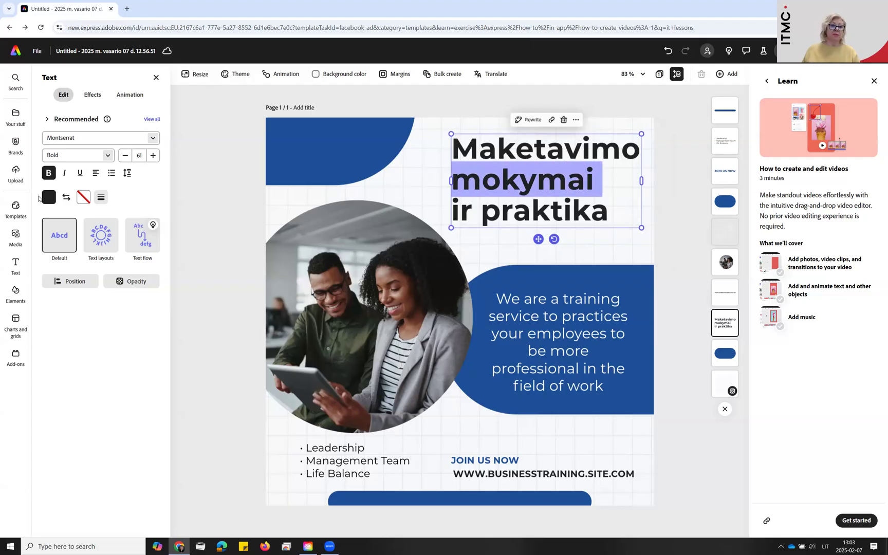
left_click(49, 197)
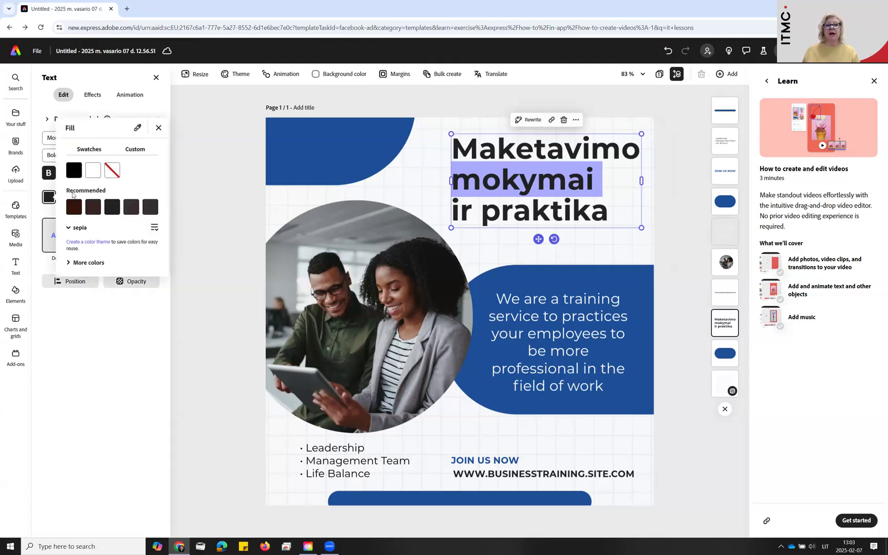
left_click(539, 217)
left_click(591, 209)
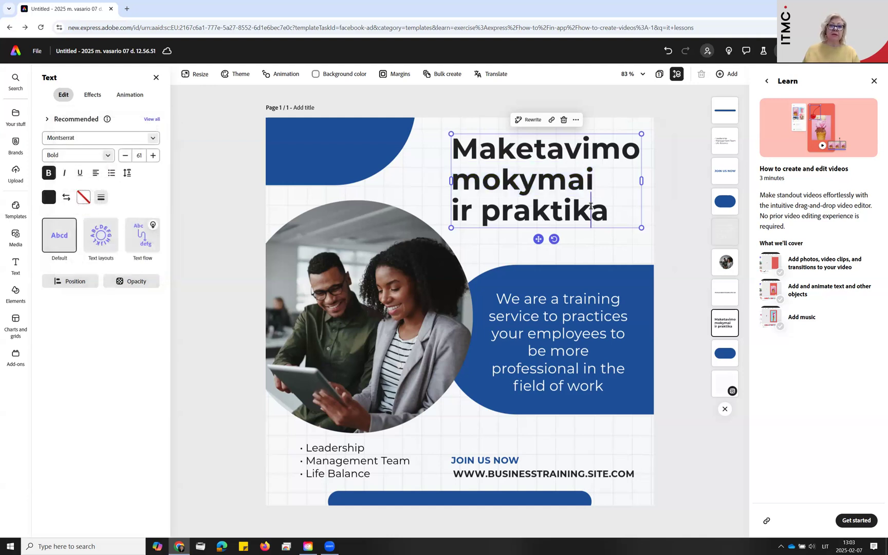
key("Escape")
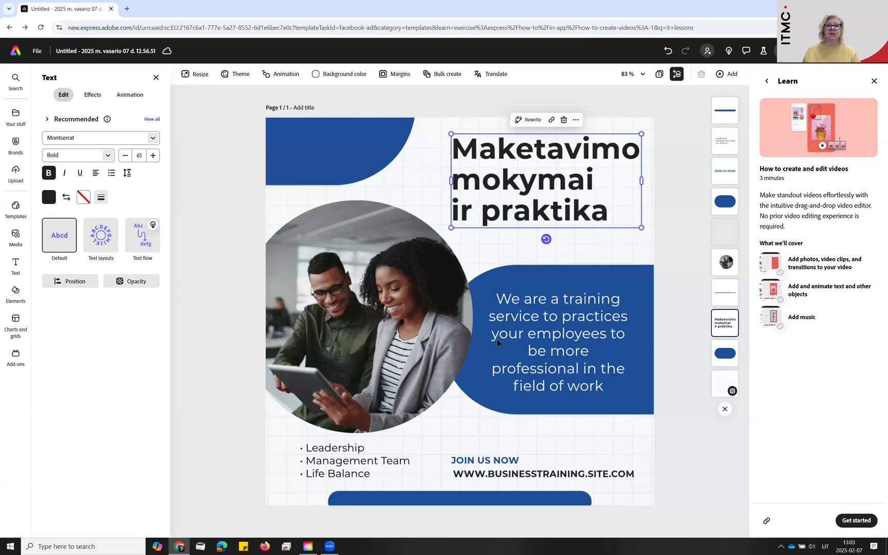
Replace the paragraph on the large blue shape with "Prisijunkite prie seminarų"
left_click(504, 309)
left_click(514, 313)
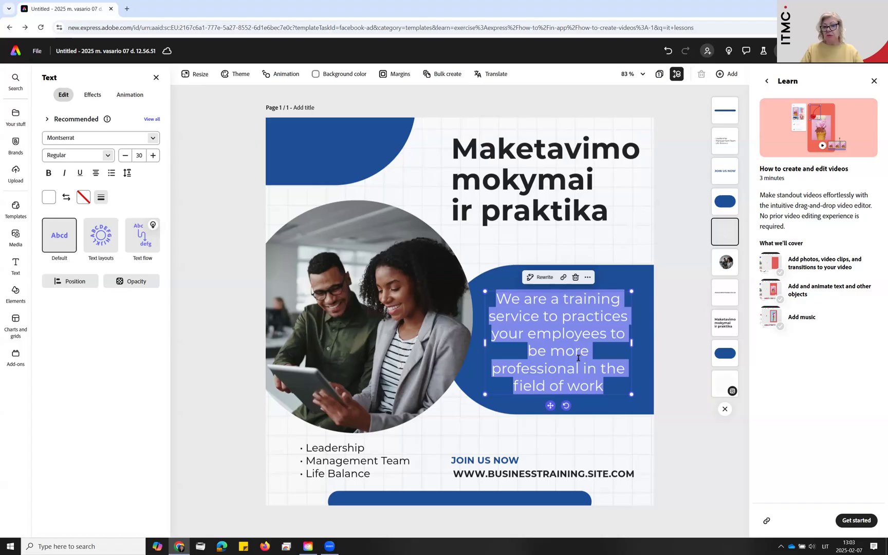
key("BackSpace")
type("Prisijunk")
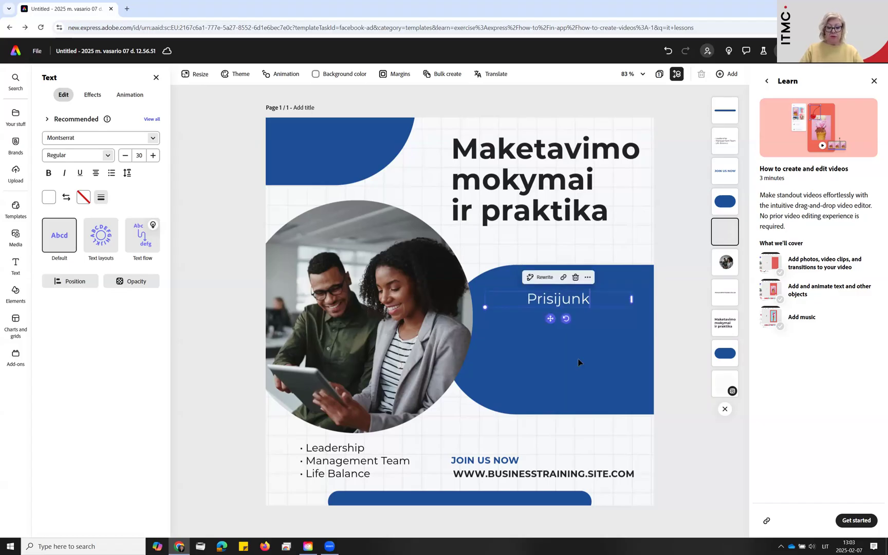
type("ite pir")
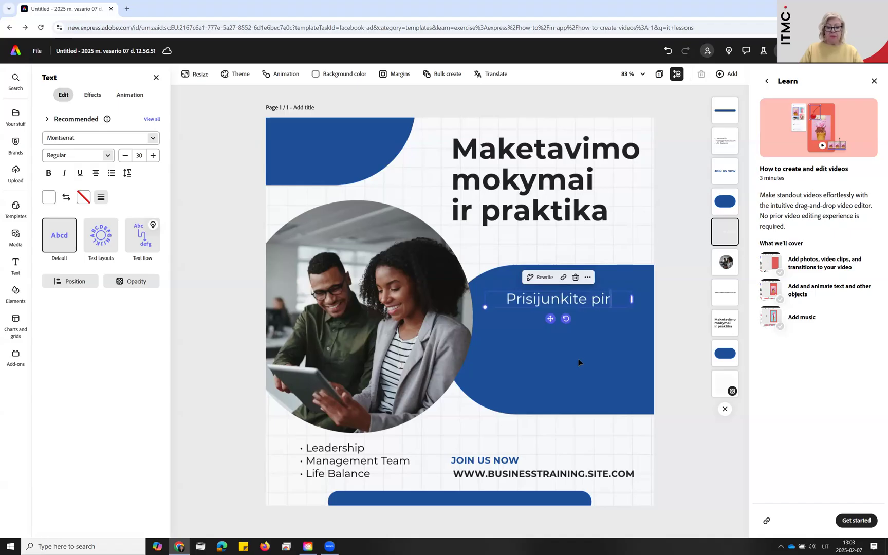
type("e seminarų")
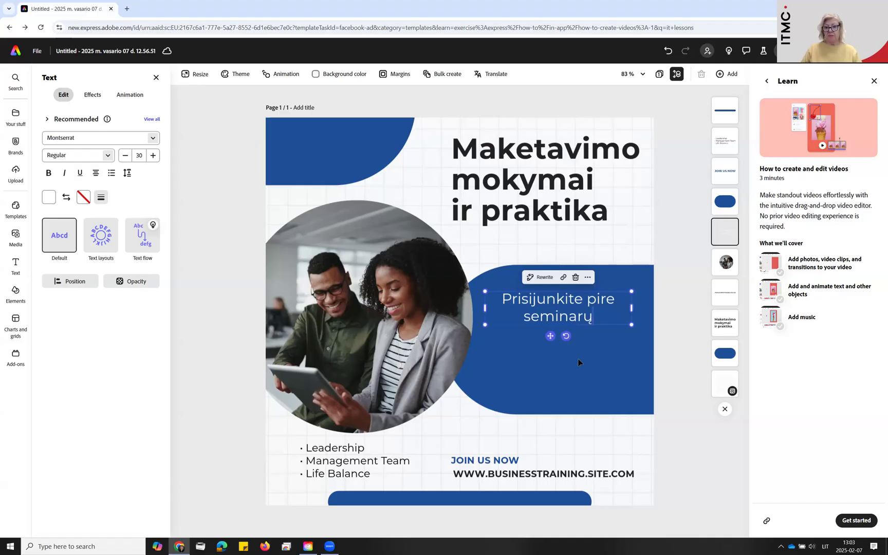
left_click(599, 299)
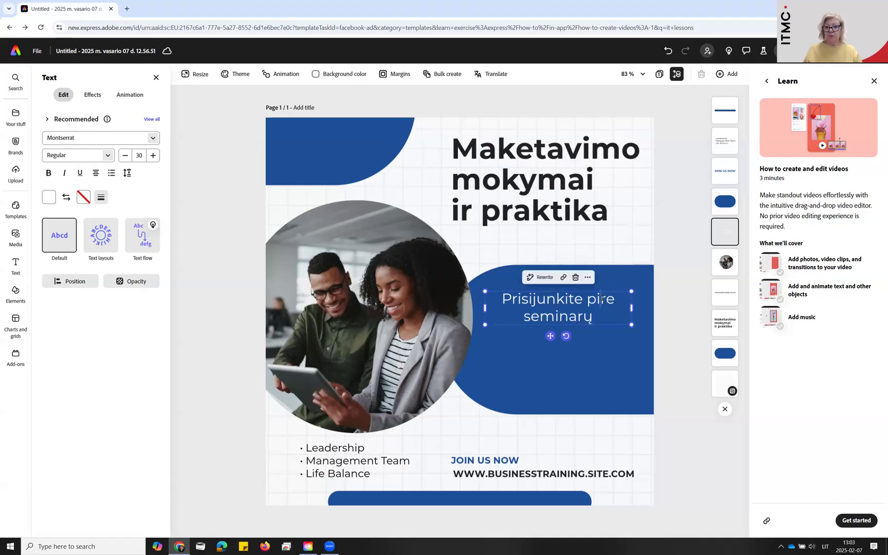
key("BackSpace")
type("i")
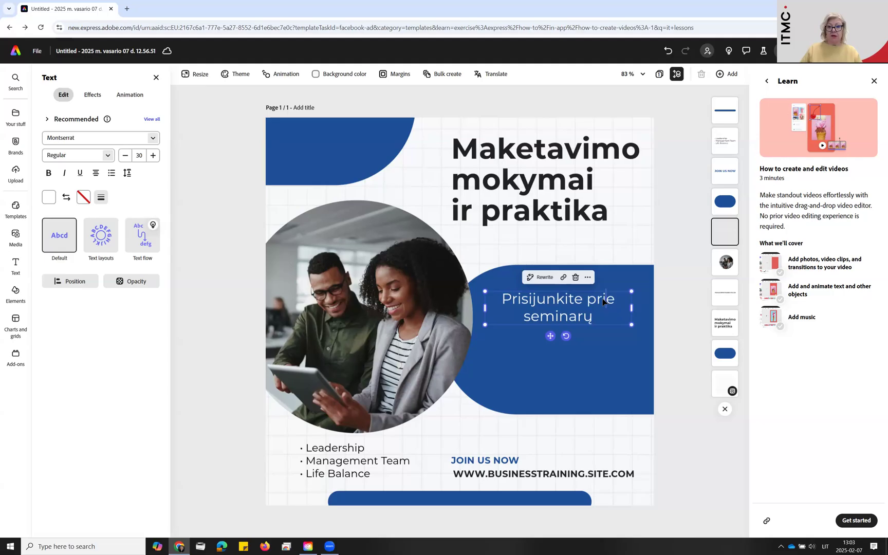
Rewrite the seminar text longer in an Academic tone, replace it with the "Maloniai kviečiame prisijungti…" suggestion, and nudge it slightly down on the blue shape
left_click(551, 280)
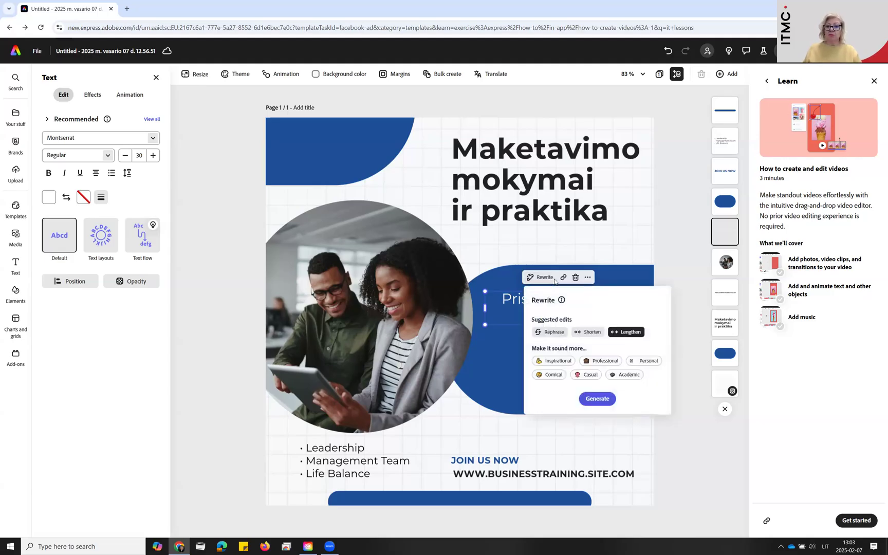
left_click(626, 376)
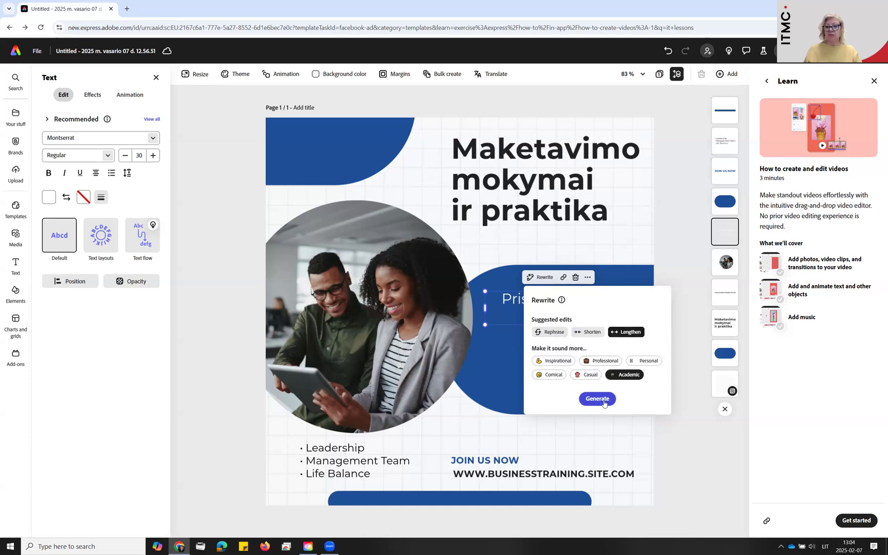
left_click(598, 400)
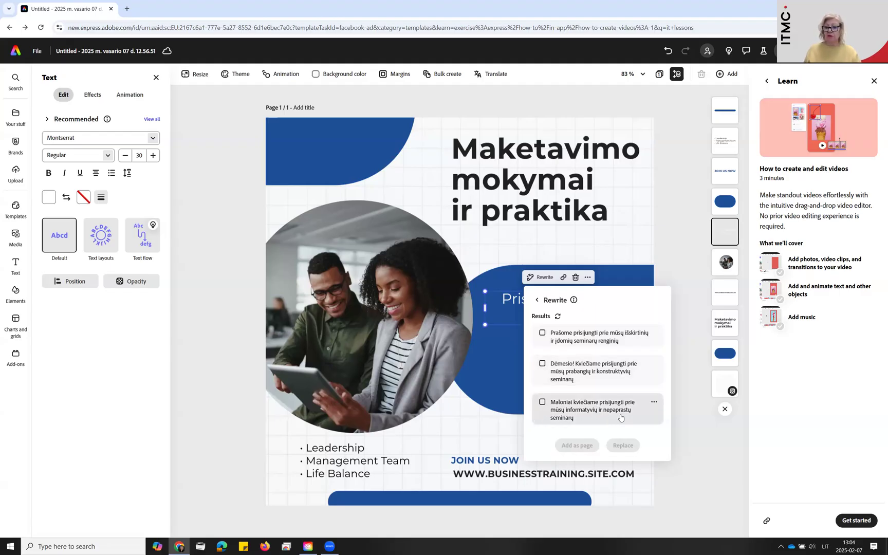
left_click(591, 412)
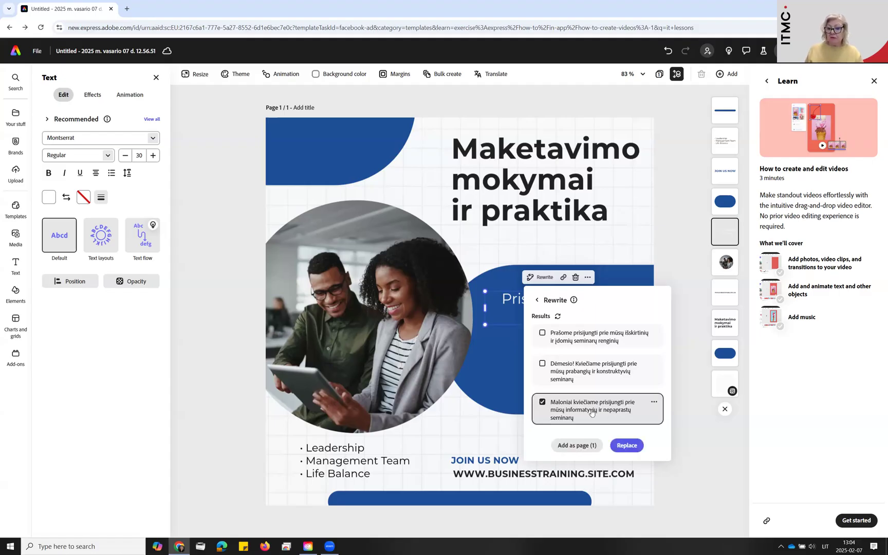
left_click(628, 445)
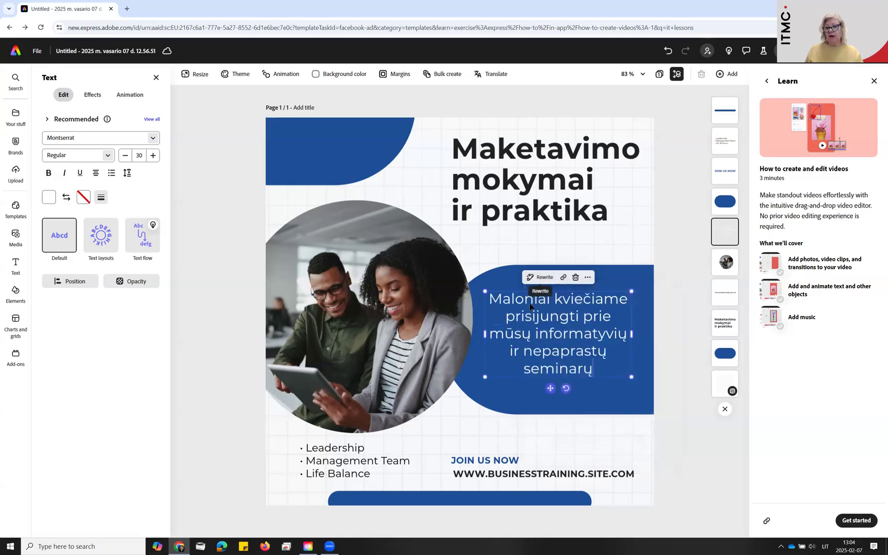
left_click(661, 231)
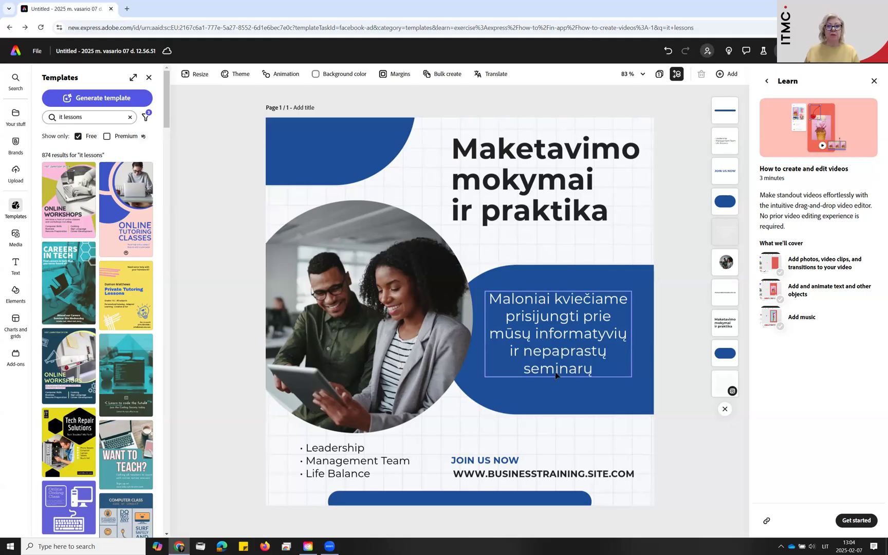
left_click(568, 364)
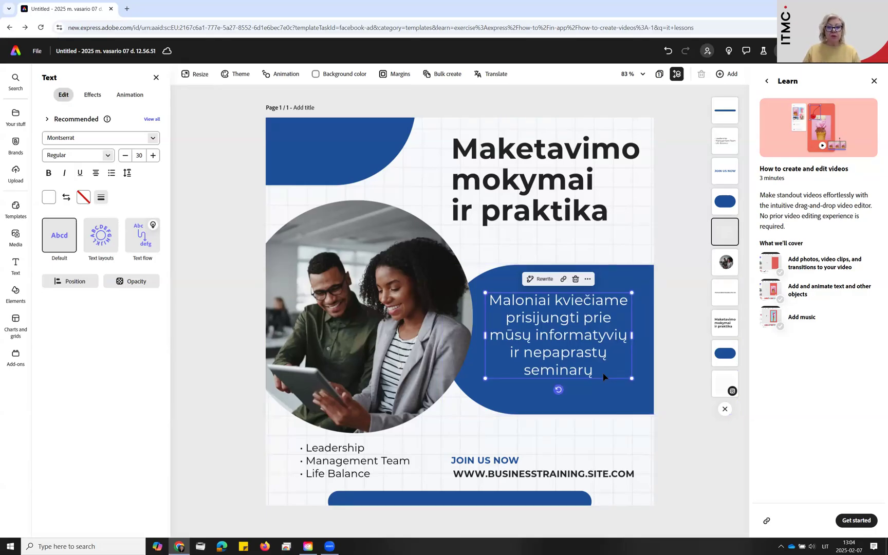
Delete the "Leadership, Management Team, Life Balance" list and put the uploaded ITMC logo with the full centre name, scaled down, in its place
left_click(393, 471)
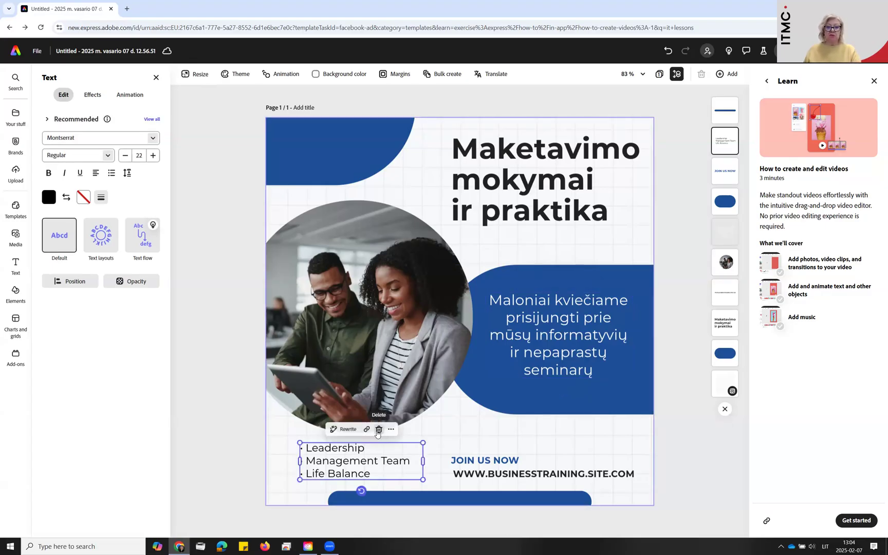
left_click(378, 430)
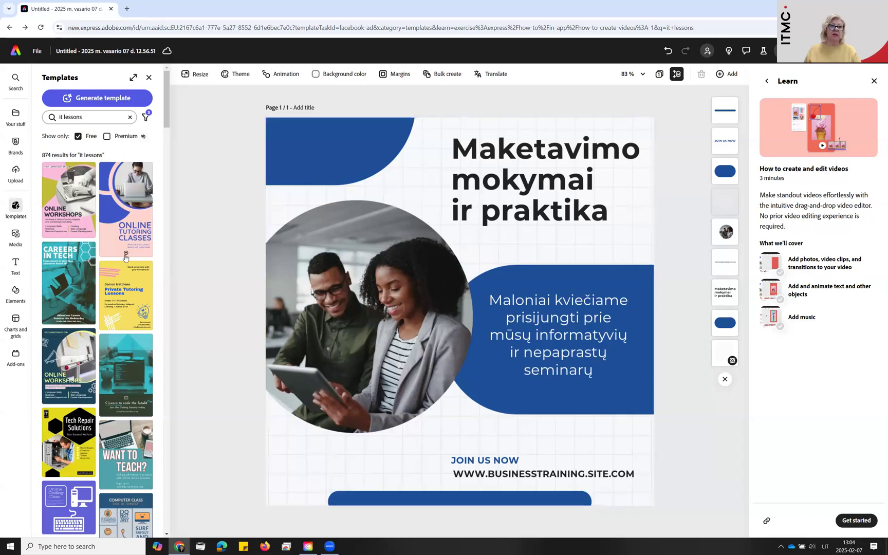
left_click(11, 115)
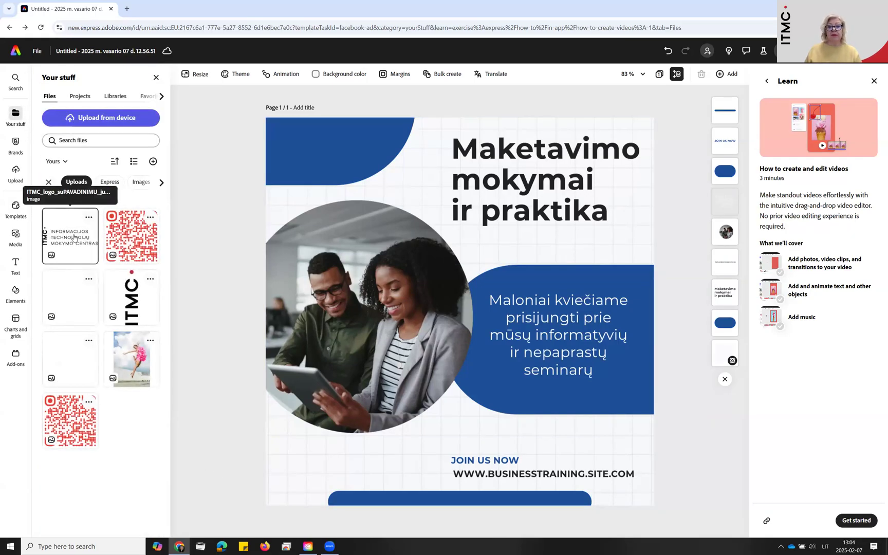
left_click(74, 238)
left_click_drag(460, 400, 431, 511)
left_click_drag(575, 384, 396, 442)
left_click_drag(344, 460, 365, 460)
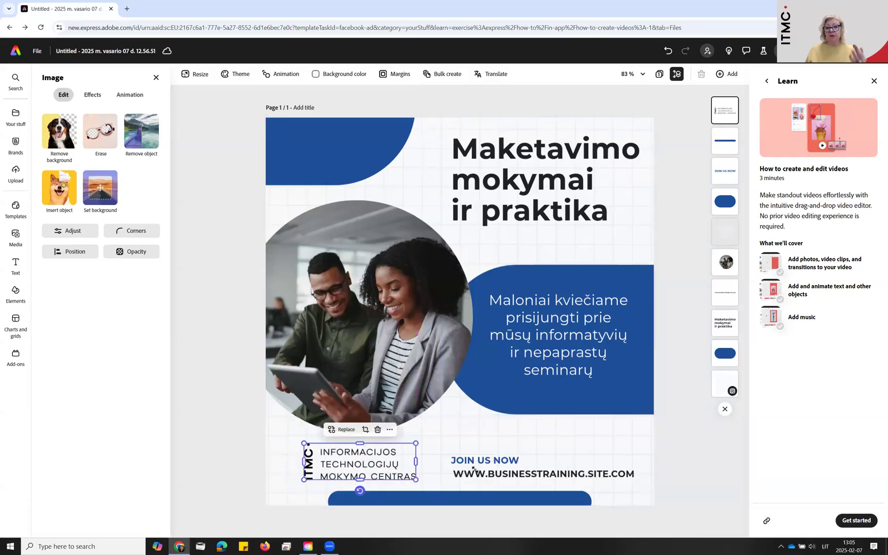
left_click(473, 469)
left_click(537, 434)
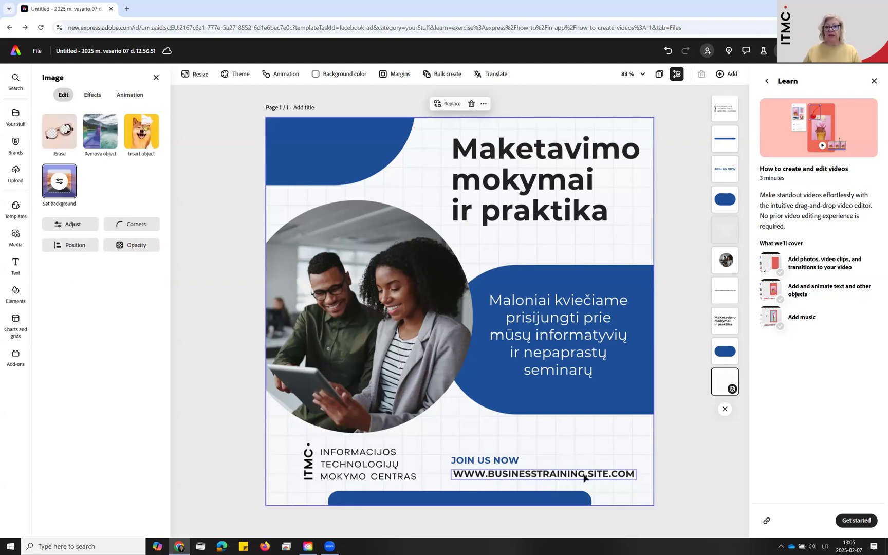
Select the invitation paragraph on the large blue shape
left_click(575, 345)
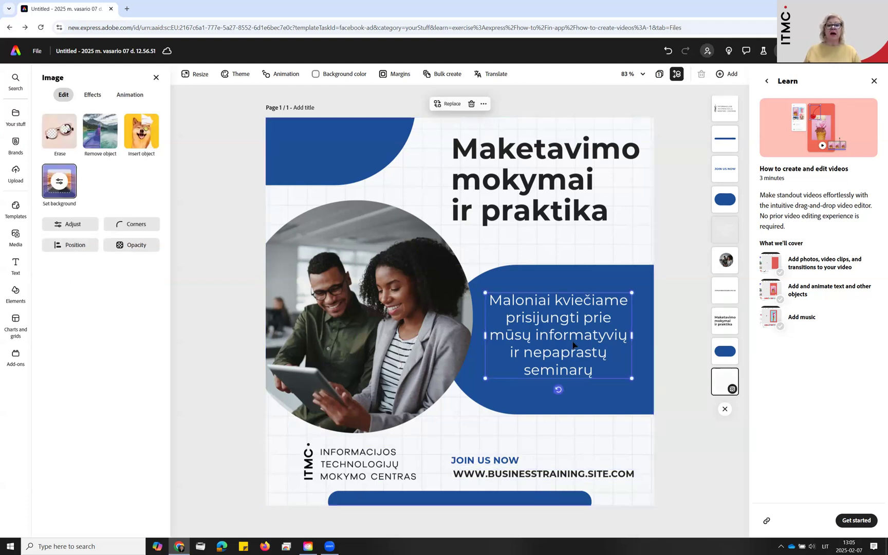